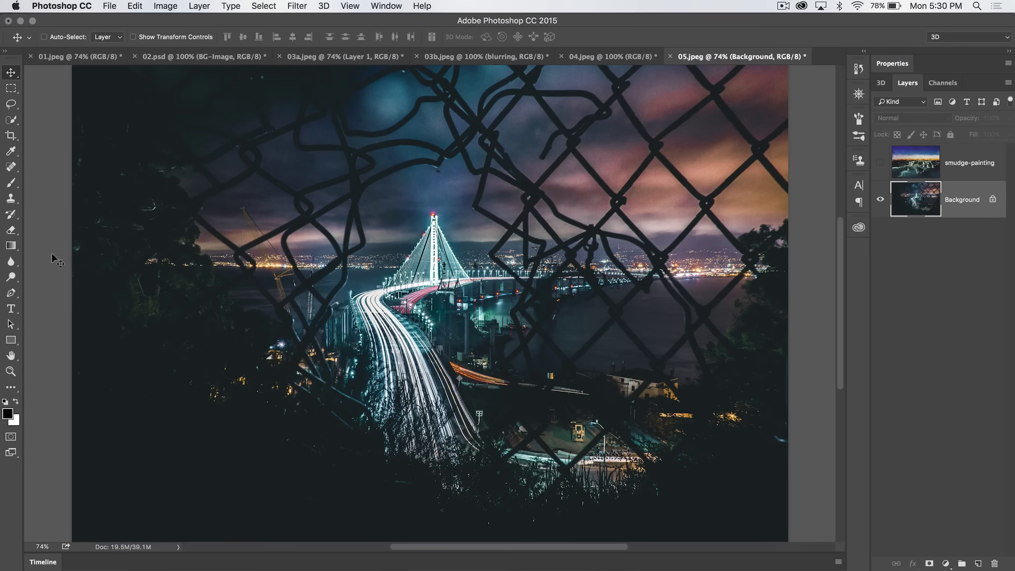
Step: Switch to the Smudge Tool, try a test swirl over the bridge, then undo it
left_click(20, 263)
left_click_drag(21, 263, 50, 281)
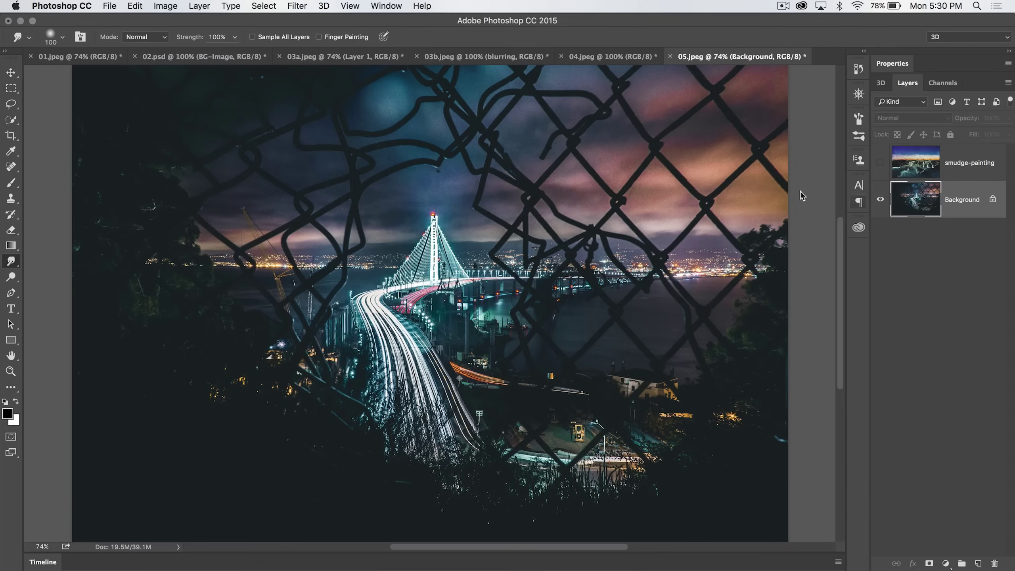
mouse_move(383, 294)
left_mouse_down()
mouse_move(475, 276)
mouse_move(507, 326)
left_mouse_up()
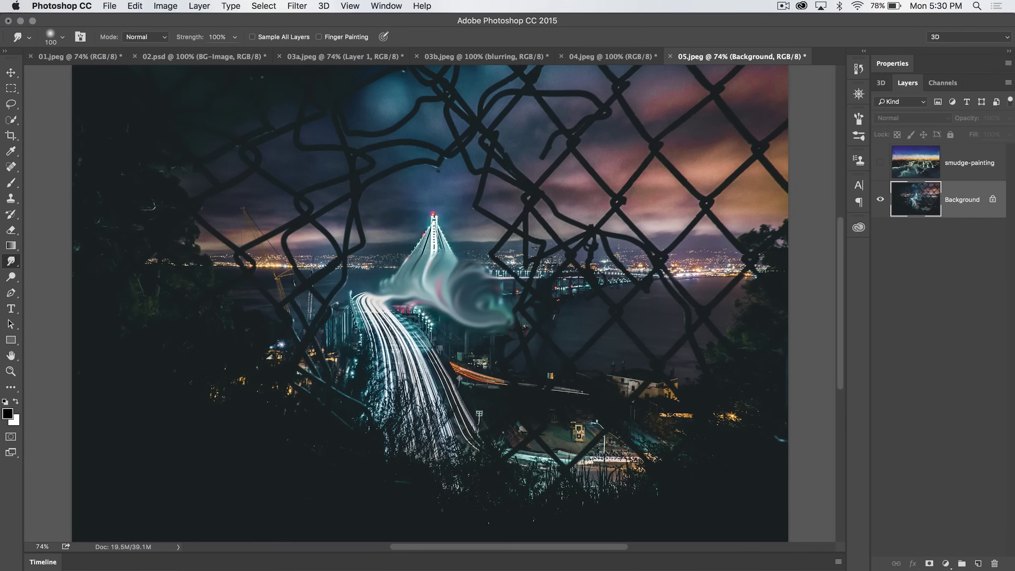
key("super+z")
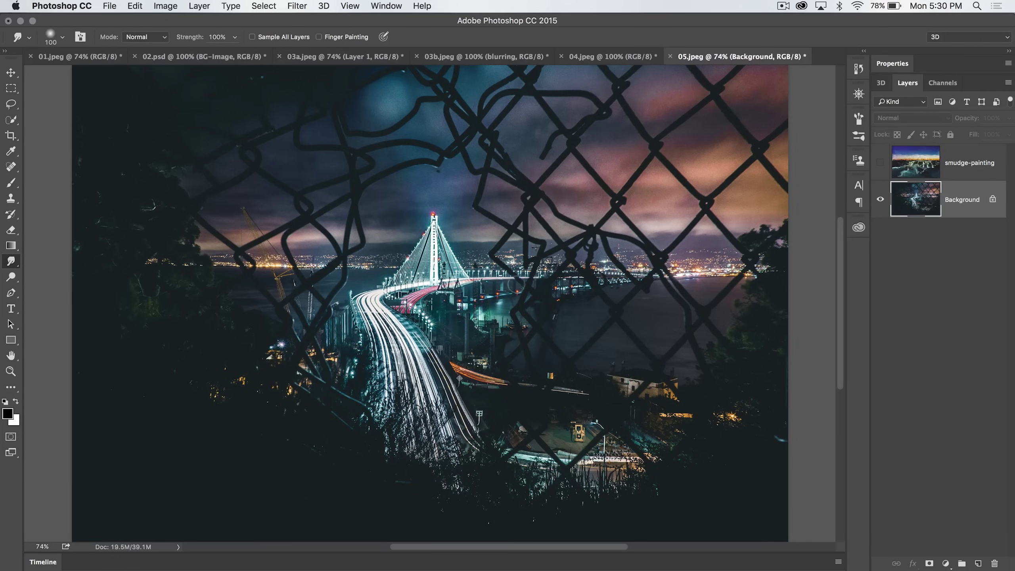
Step: Turn on Sample All Layers and bring Smudge Strength back to 100% after undoing a trial smear
left_click_drag(195, 38, 152, 38)
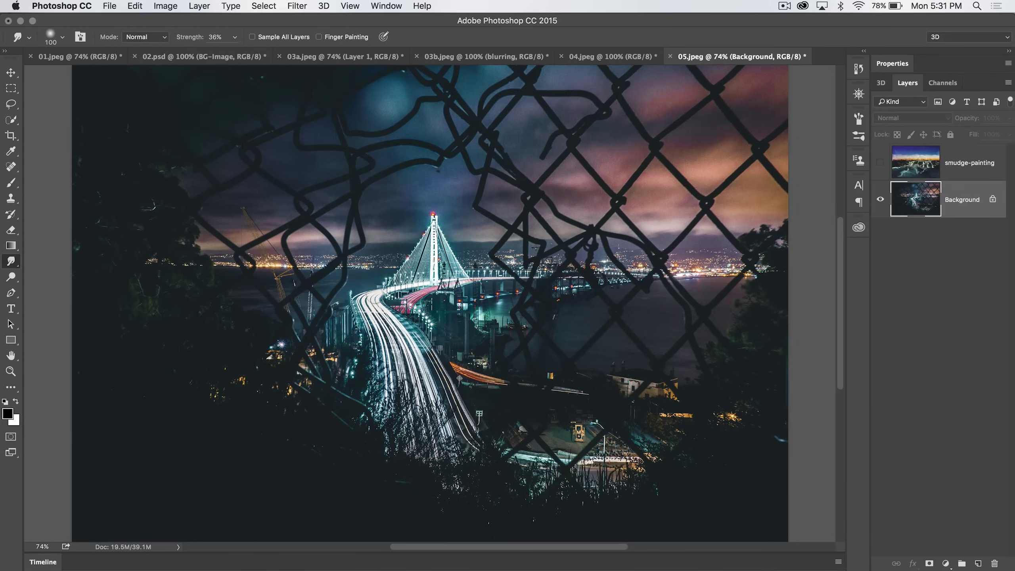
mouse_move(371, 302)
left_mouse_down()
mouse_move(411, 316)
mouse_move(428, 352)
mouse_move(481, 382)
left_mouse_up()
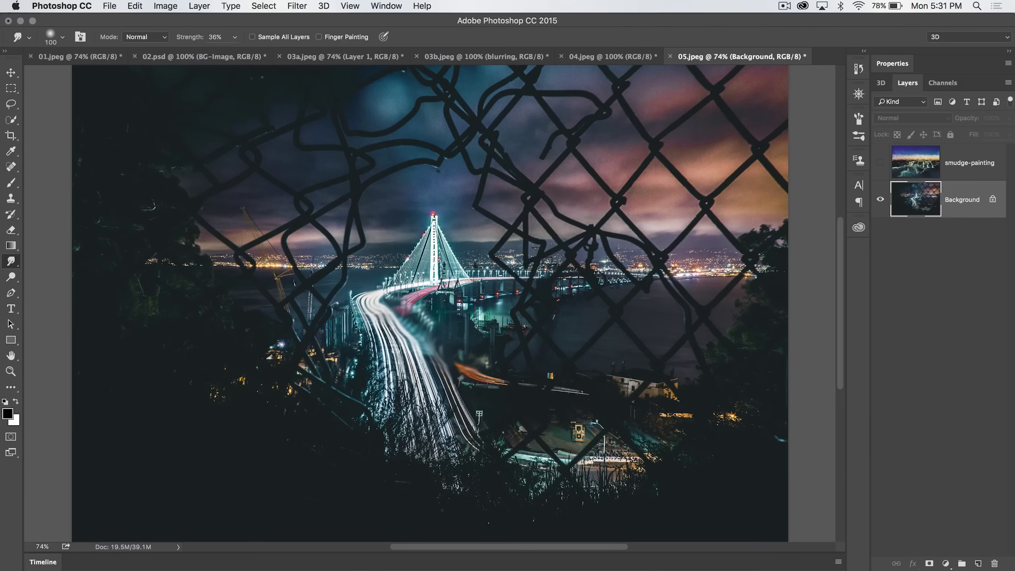
key("super+z")
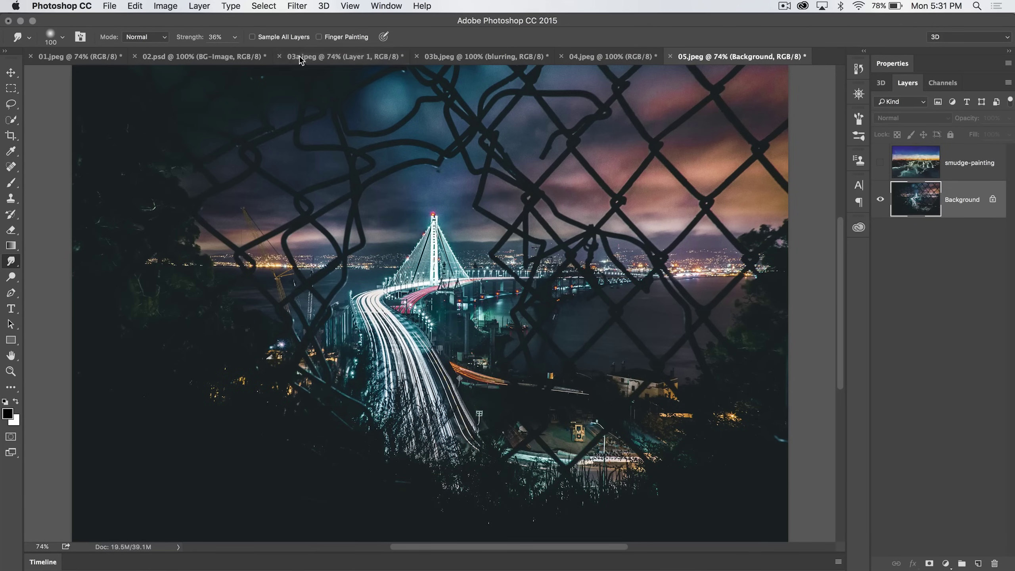
left_click(251, 37)
left_click_drag(188, 37, 263, 34)
left_click_drag(185, 33, 339, 56)
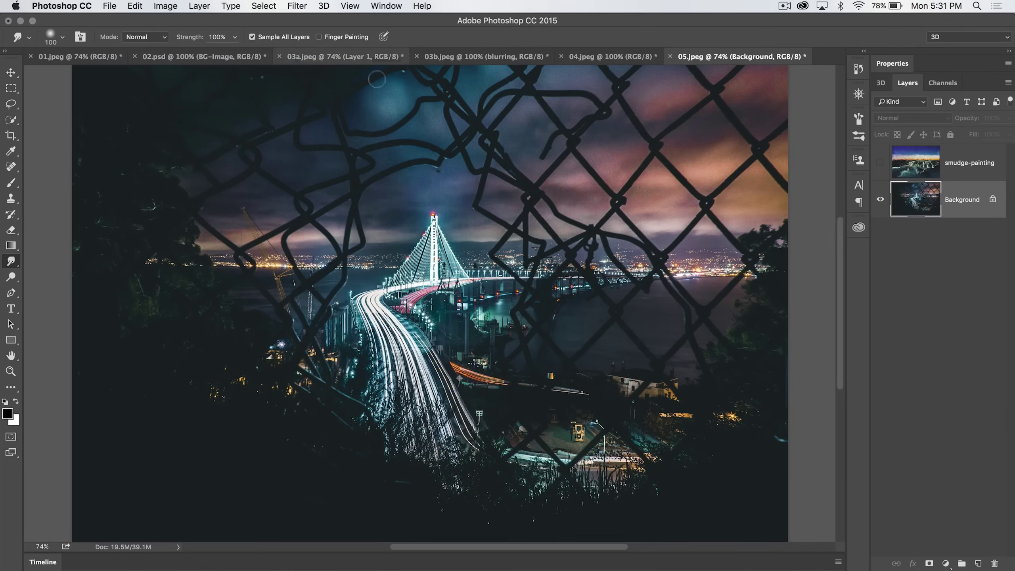
Step: Add Layer 1 above Background and test a smudge stroke on it, then undo it
left_click(977, 563)
mouse_move(380, 275)
left_mouse_down()
mouse_move(443, 342)
mouse_move(482, 355)
left_mouse_up()
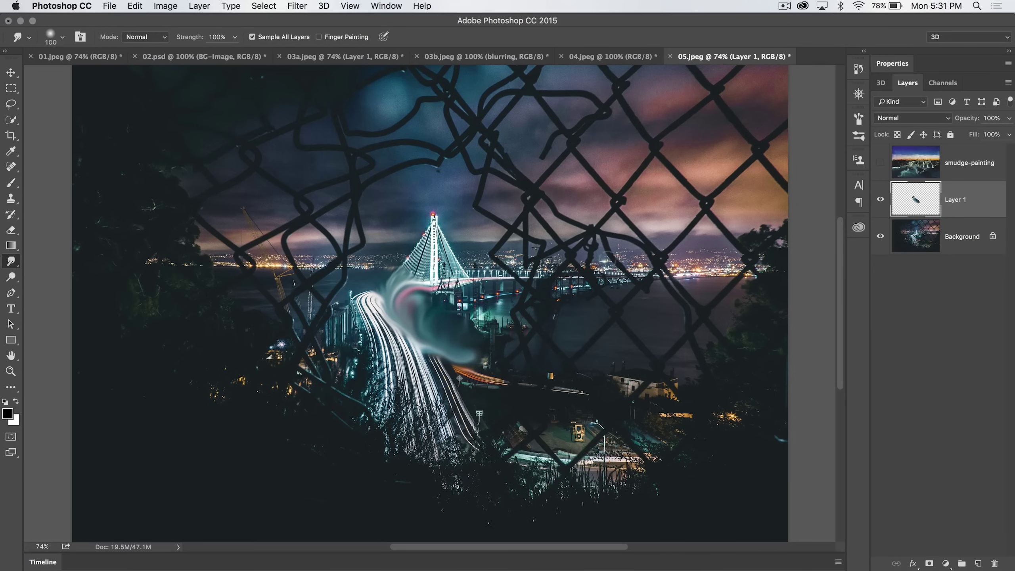
left_click(913, 238)
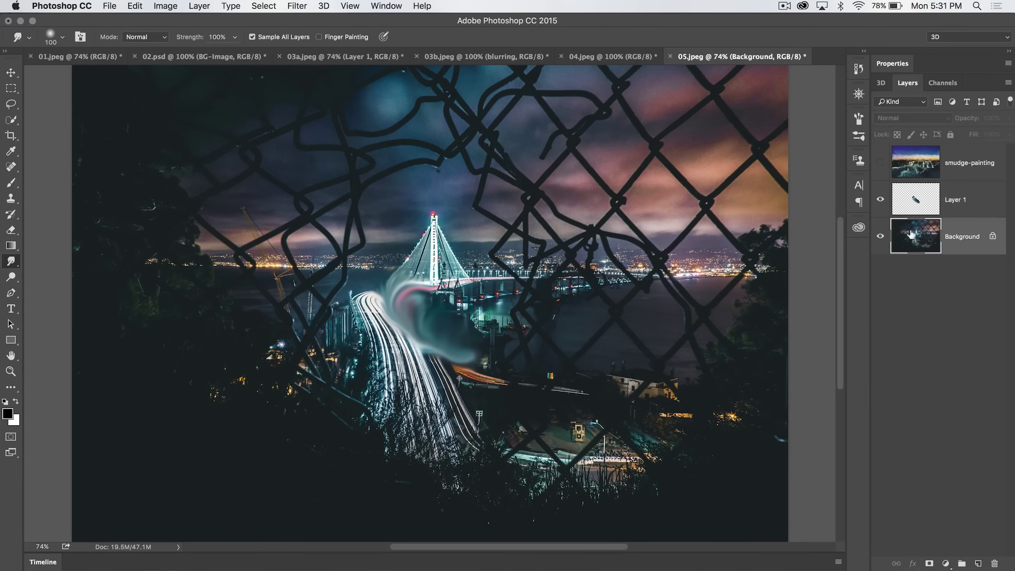
left_click(923, 202)
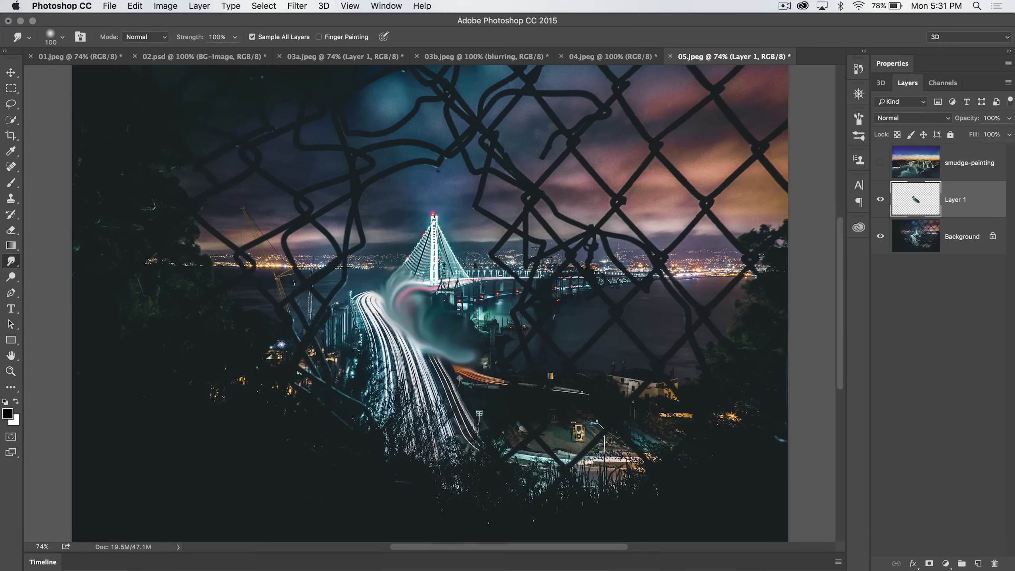
left_click_drag(363, 301, 440, 408)
key("super+z")
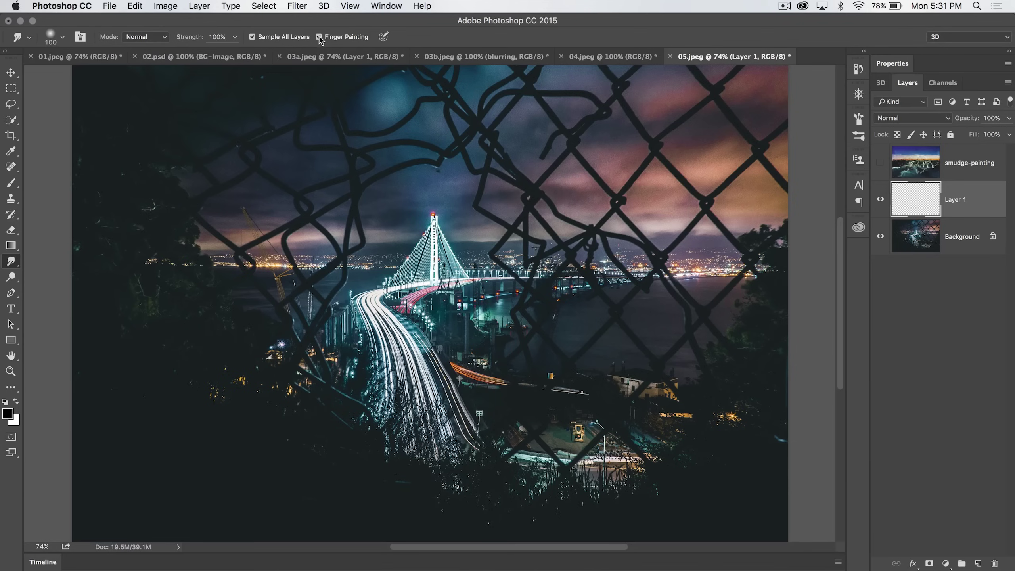
Step: Set the foreground colour to bright green #00ff48
left_click(7, 414)
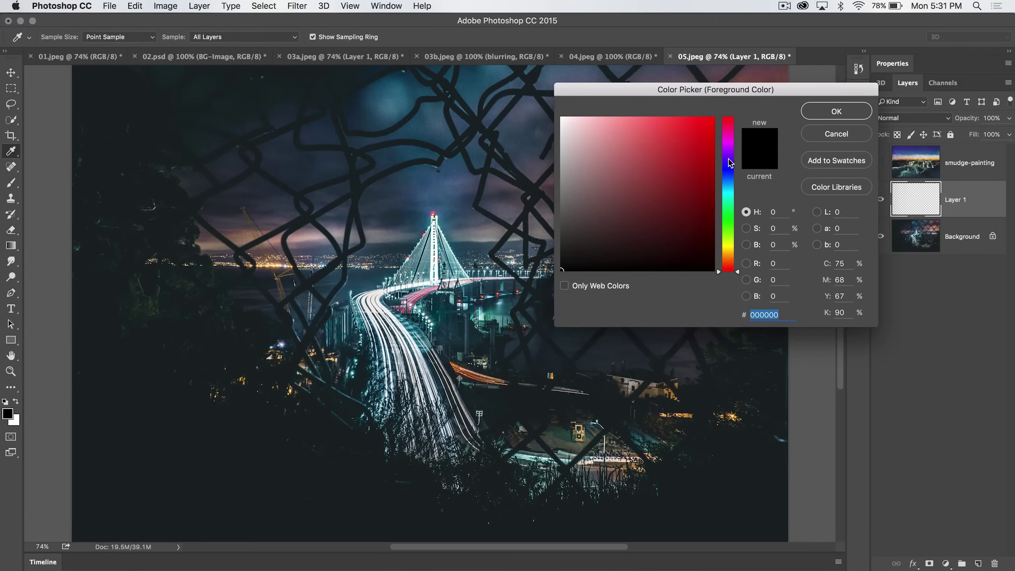
left_click(721, 219)
left_click(727, 212)
left_click(714, 118)
left_click(851, 119)
Step: Finger-paint green test smears over the bridge lights, then undo them
mouse_move(383, 304)
left_mouse_down()
mouse_move(402, 354)
mouse_move(440, 385)
left_mouse_up()
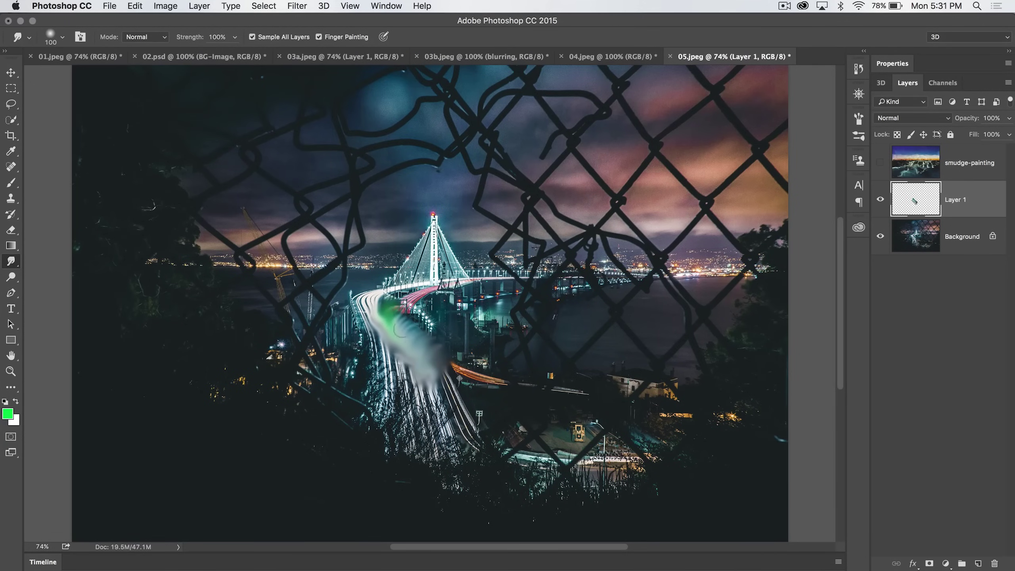
mouse_move(427, 250)
left_mouse_down()
mouse_move(445, 324)
mouse_move(480, 380)
left_mouse_up()
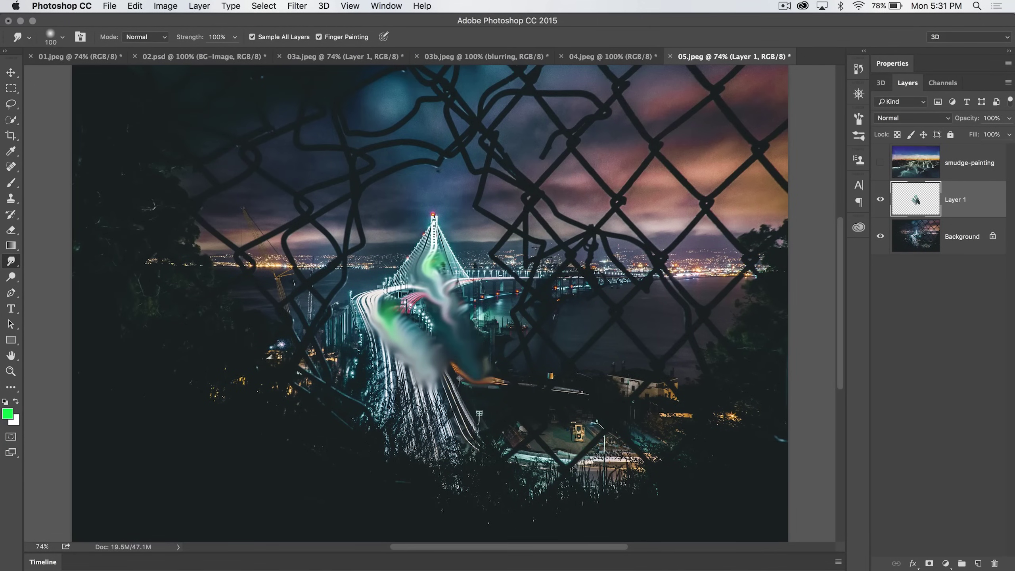
key("super+alt+z")
key("super+alt+z")
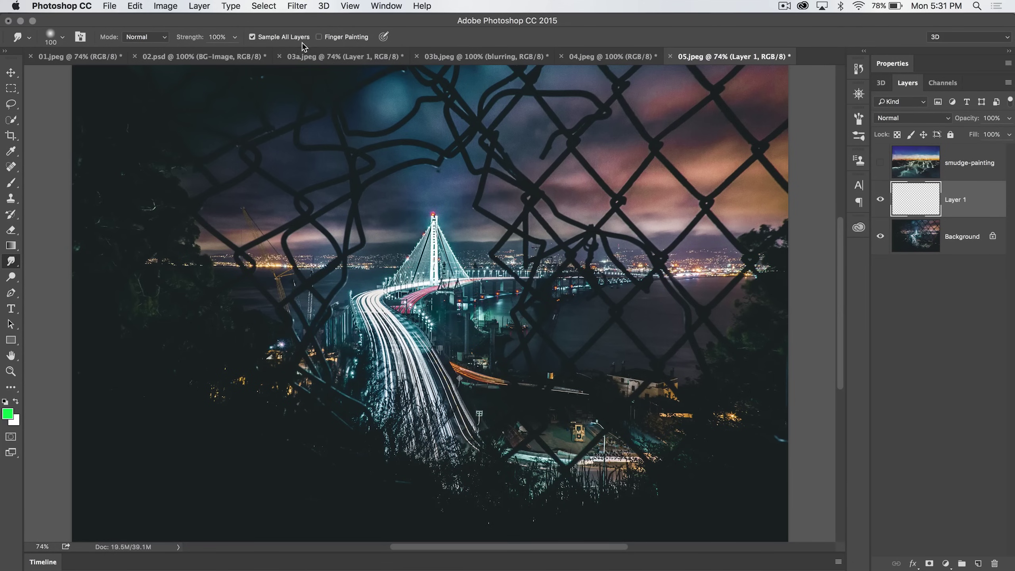
Step: Set the smudge mode to Lighten and undo a trial smear on the light trails
left_click(148, 37)
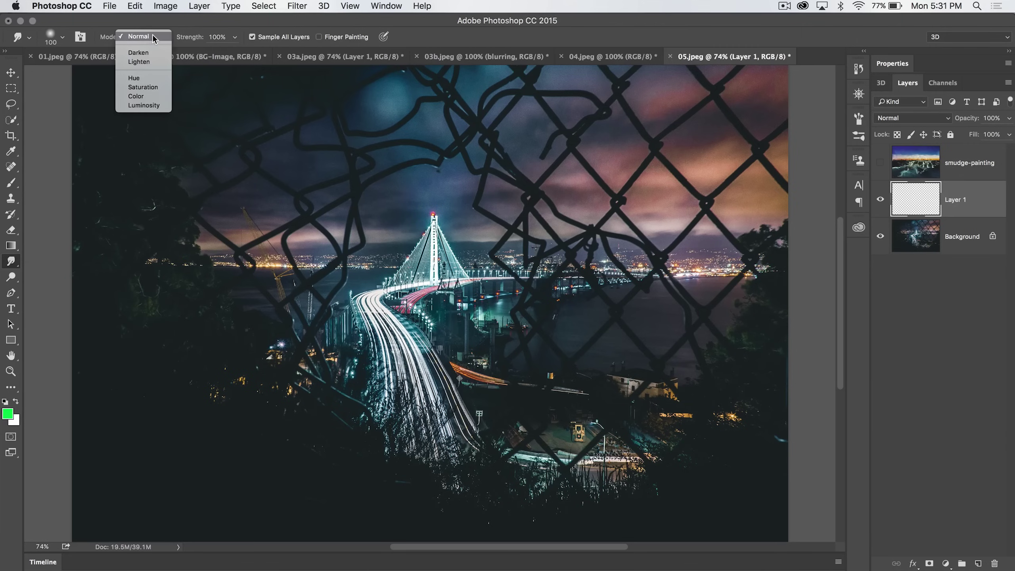
left_click(141, 62)
left_click_drag(375, 306, 417, 403)
key("cmd+z")
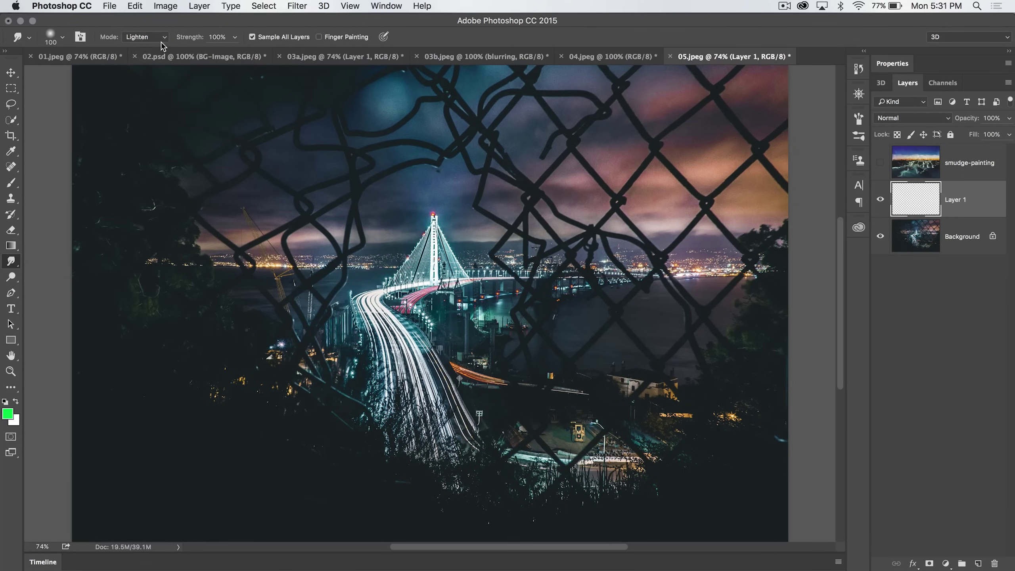
Step: Lower Strength to 36% and smear the lit bridge tower and trails below it downward
left_click_drag(197, 40, 155, 39)
left_click_drag(433, 218, 437, 283)
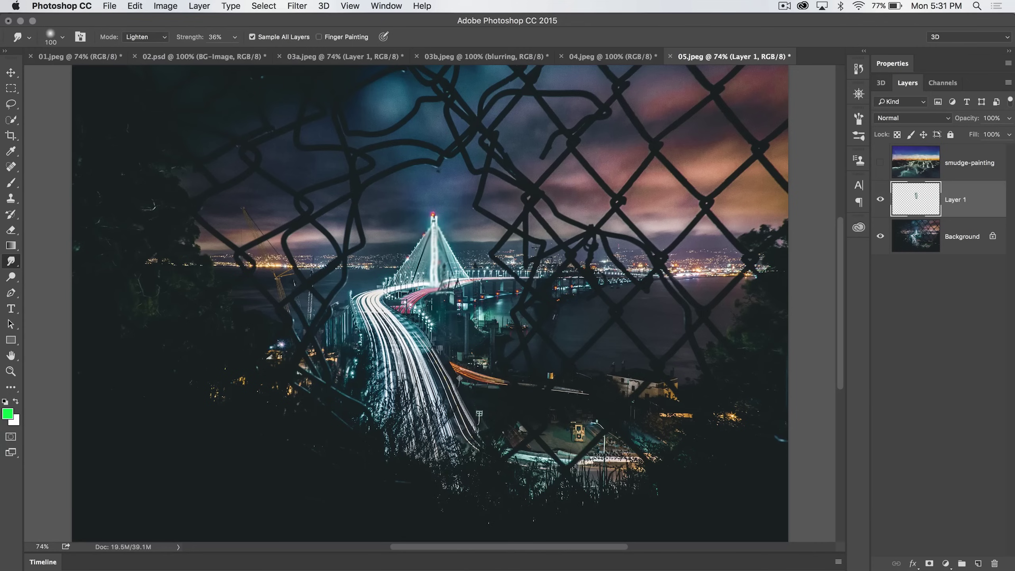
mouse_move(436, 239)
left_mouse_down()
mouse_move(459, 267)
mouse_move(416, 257)
mouse_move(402, 271)
mouse_move(405, 307)
mouse_move(438, 350)
left_mouse_up()
mouse_move(404, 308)
left_mouse_down()
mouse_move(425, 329)
mouse_move(413, 355)
left_mouse_up()
Step: Enlarge the brush to 175 and streak the trails down-right and the deck lights rightward
key("bracketright")
key("bracketright")
key("bracketright")
mouse_move(380, 296)
left_mouse_down()
mouse_move(403, 364)
mouse_move(388, 384)
mouse_move(412, 428)
left_mouse_up()
mouse_move(414, 358)
left_mouse_down()
mouse_move(496, 464)
mouse_move(465, 451)
left_mouse_up()
left_click_drag(496, 291, 739, 270)
mouse_move(369, 303)
left_mouse_down()
mouse_move(351, 318)
mouse_move(423, 308)
mouse_move(440, 341)
left_mouse_up()
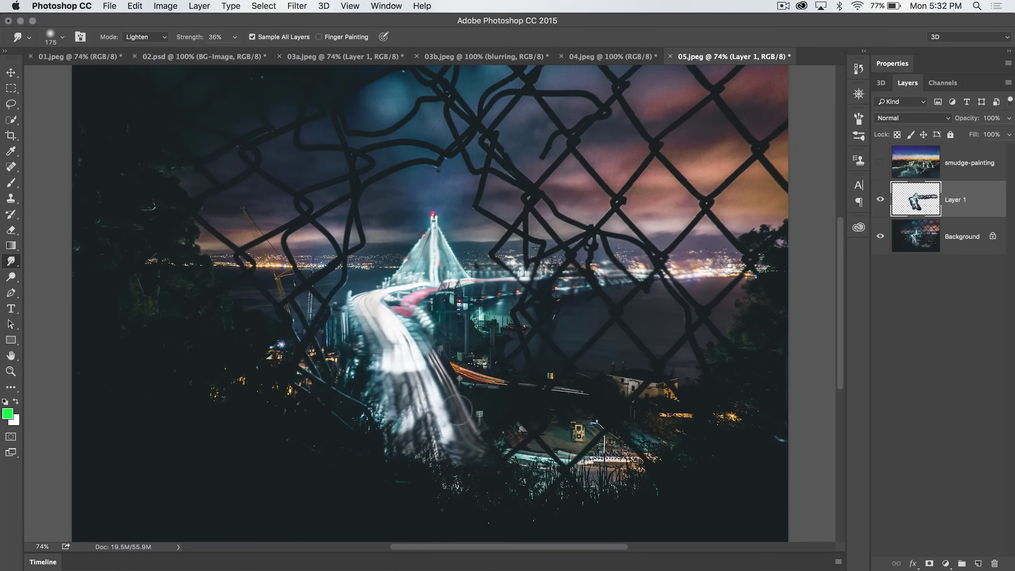
left_click(907, 118)
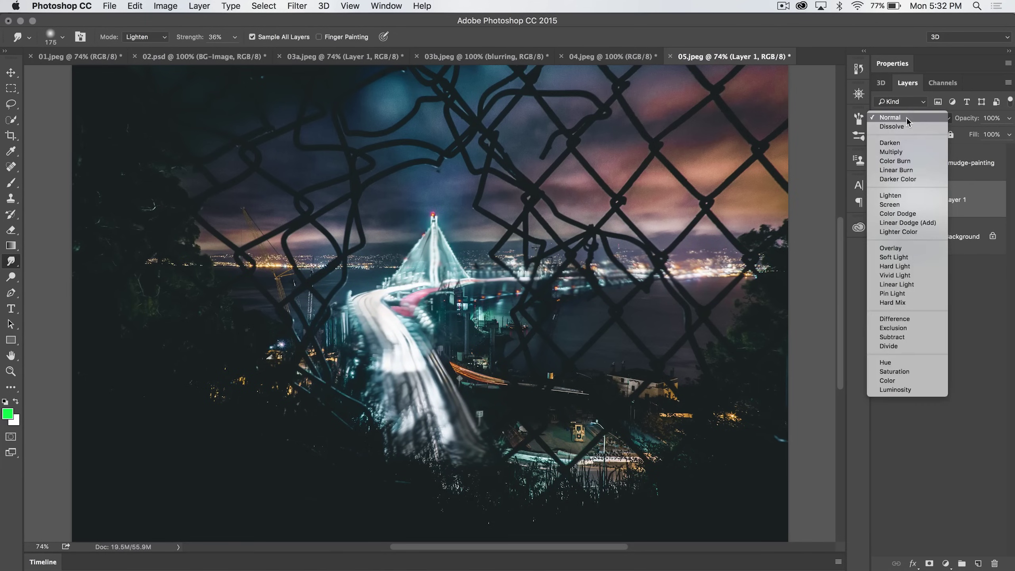
Step: Change Layer 1's blend mode from Normal to Screen
left_click(894, 204)
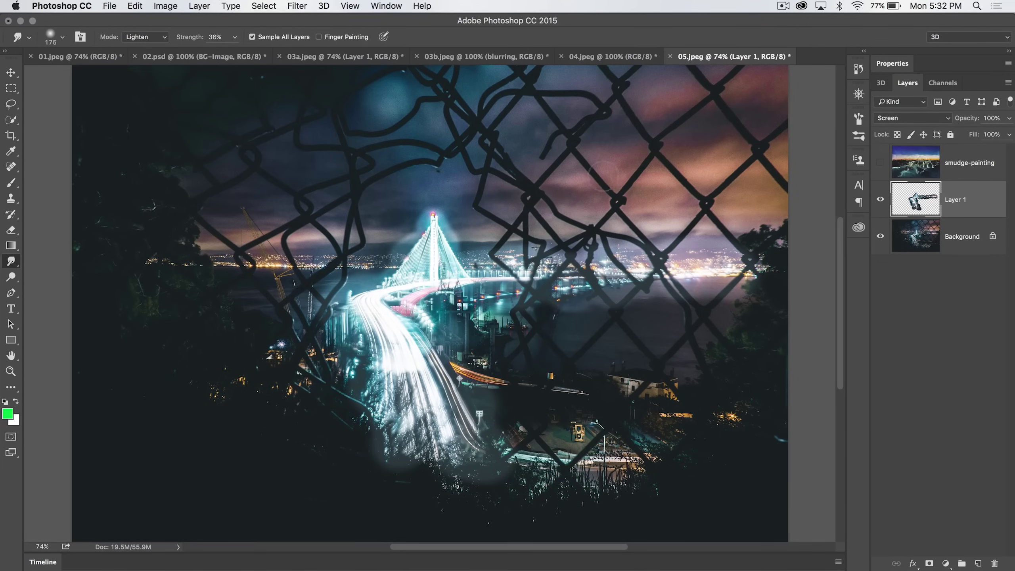
left_click(199, 6)
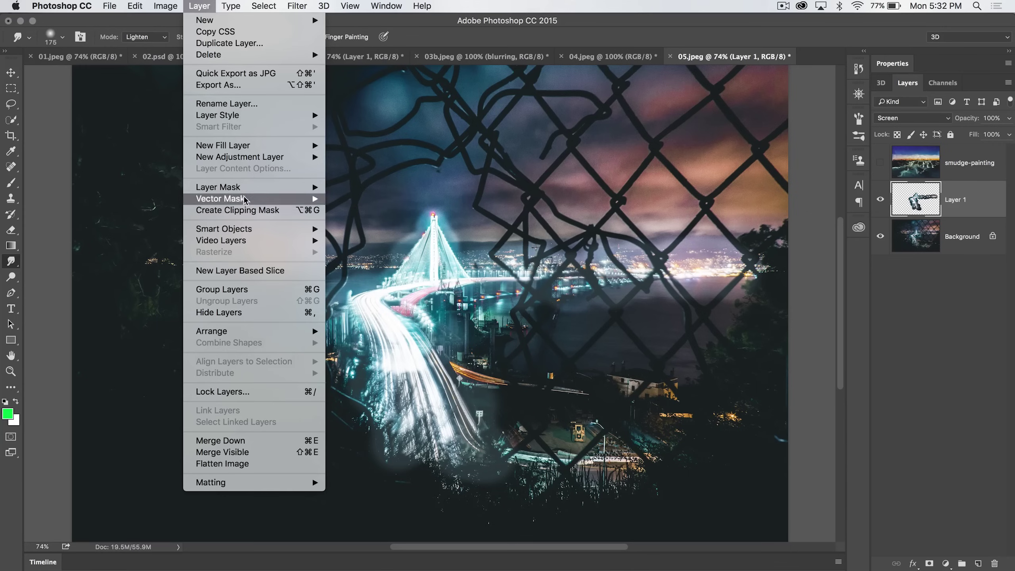
Step: In Layer 1's Blending Options, split This Layer's black slider to 84/162 and apply
mouse_move(256, 115)
left_click(354, 116)
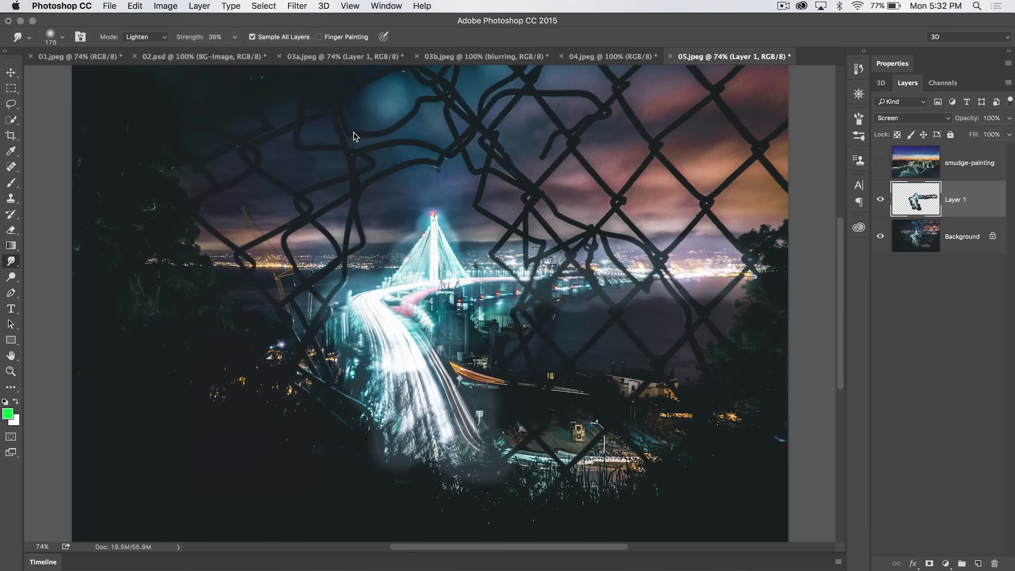
left_click_drag(699, 55, 690, 84)
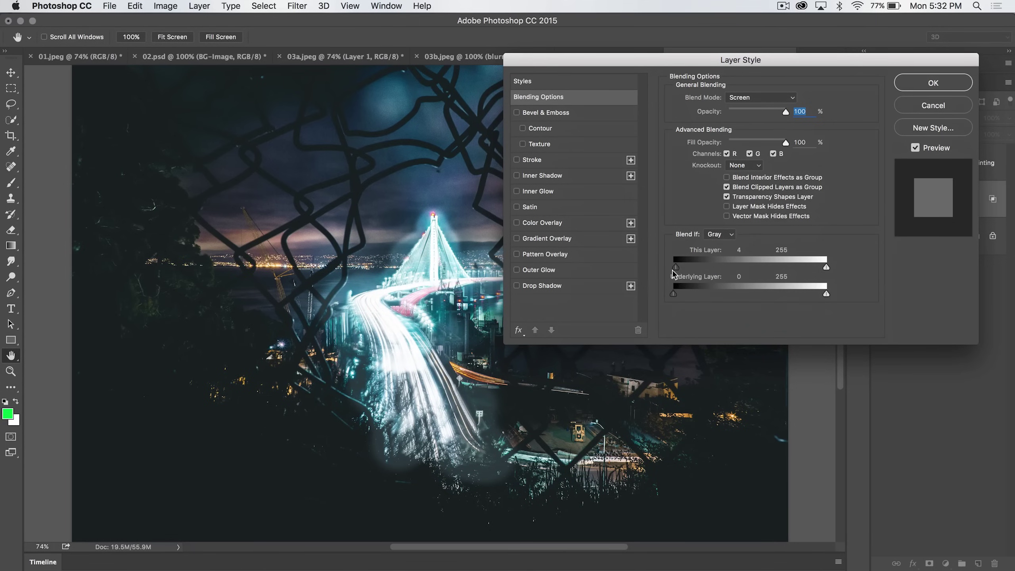
left_click_drag(676, 270, 672, 267)
left_click_drag(691, 269, 737, 268)
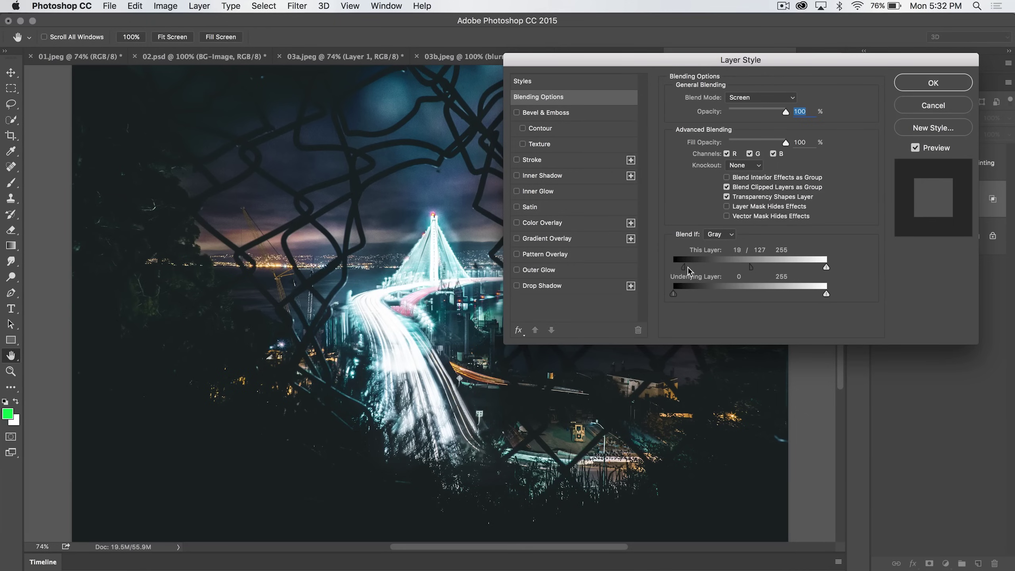
left_click_drag(688, 270, 769, 268)
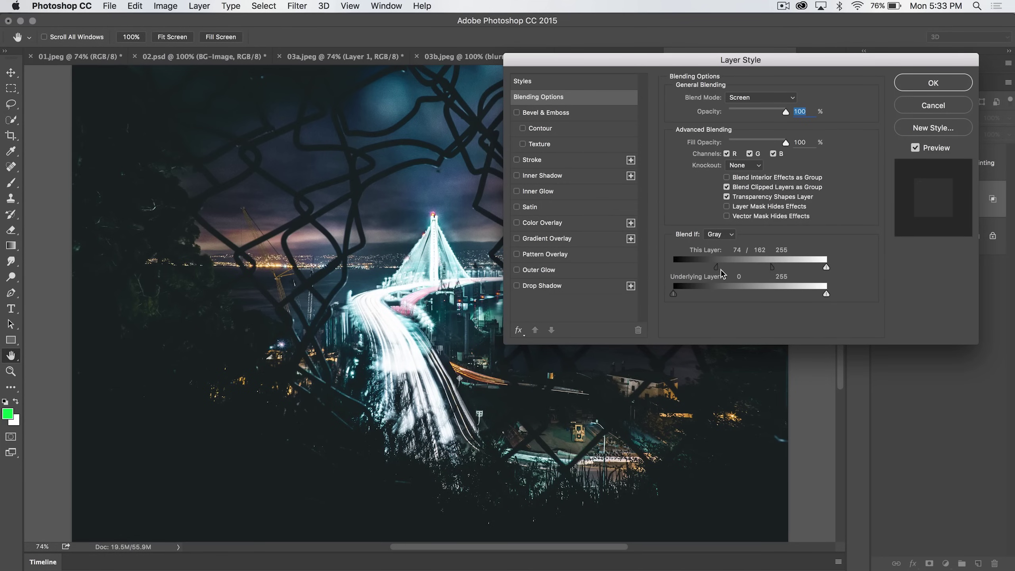
left_click_drag(723, 268, 724, 270)
left_click(926, 85)
Step: Toggle Layer 1 off and on to compare, then show the smudge-painting example layer
left_click(880, 200)
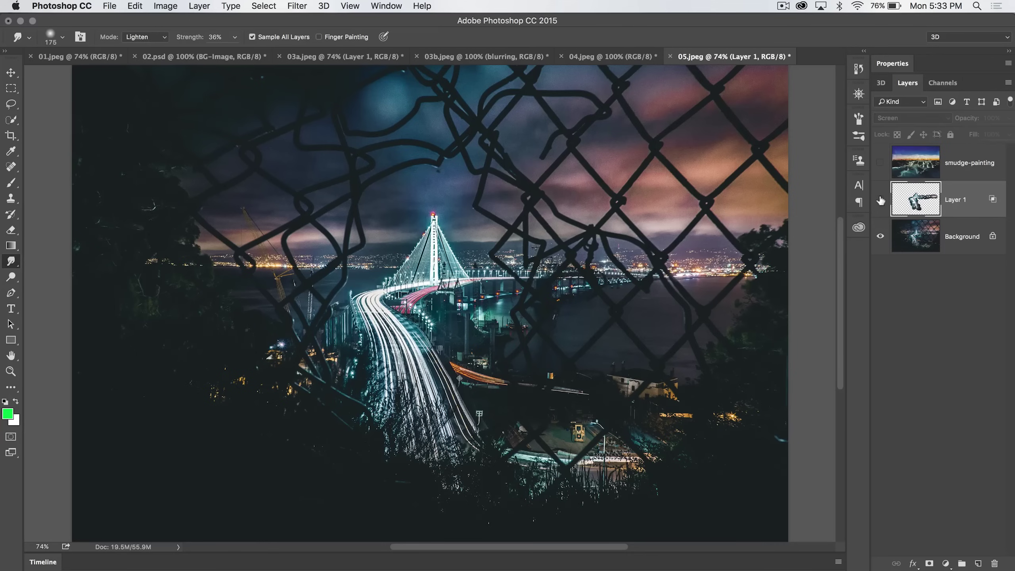
left_click(880, 199)
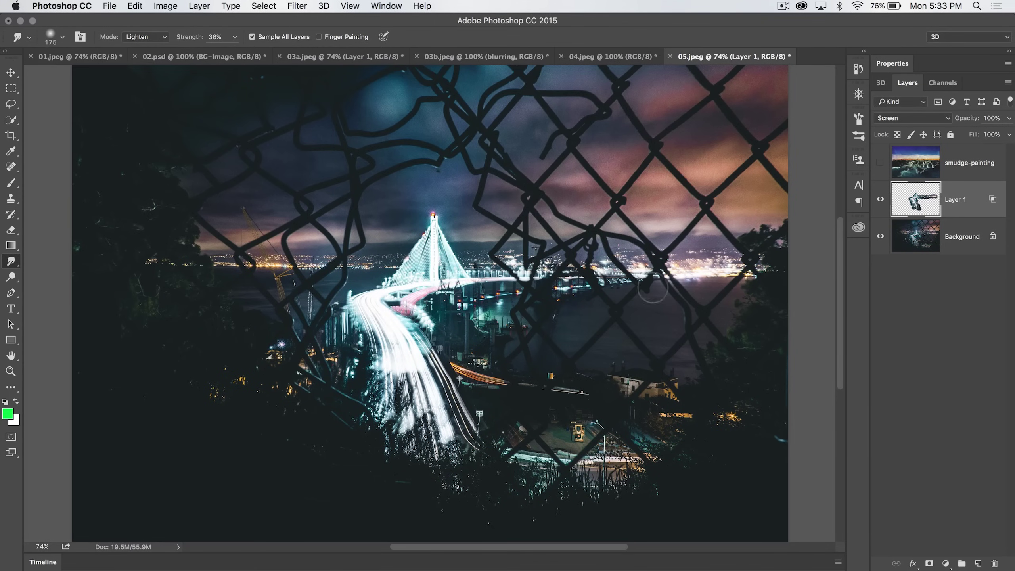
left_click(880, 163)
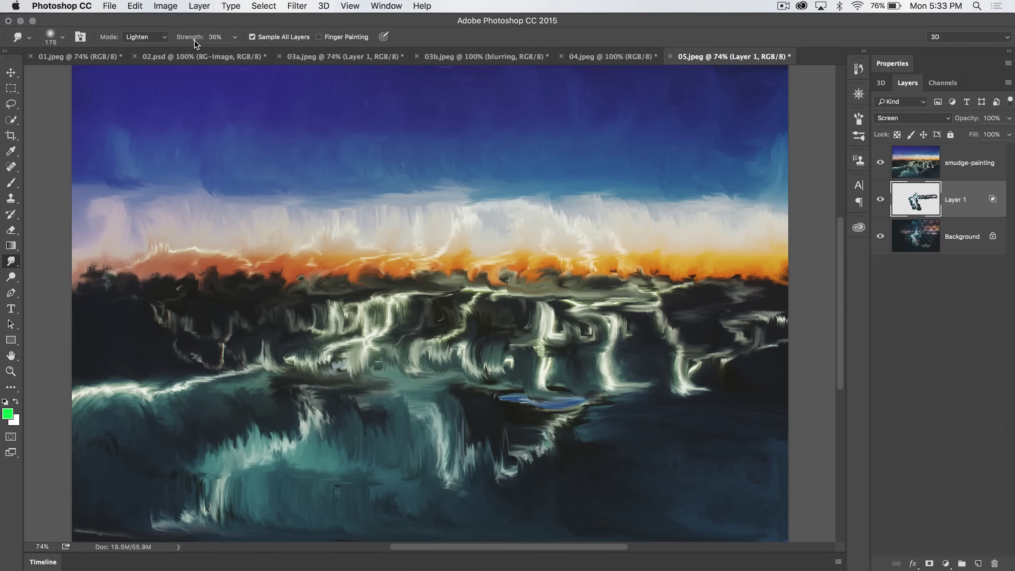
Step: Set smudge Strength to 100% and choose the 104 px textured brush tip
left_click_drag(190, 40, 223, 40)
left_click(63, 37)
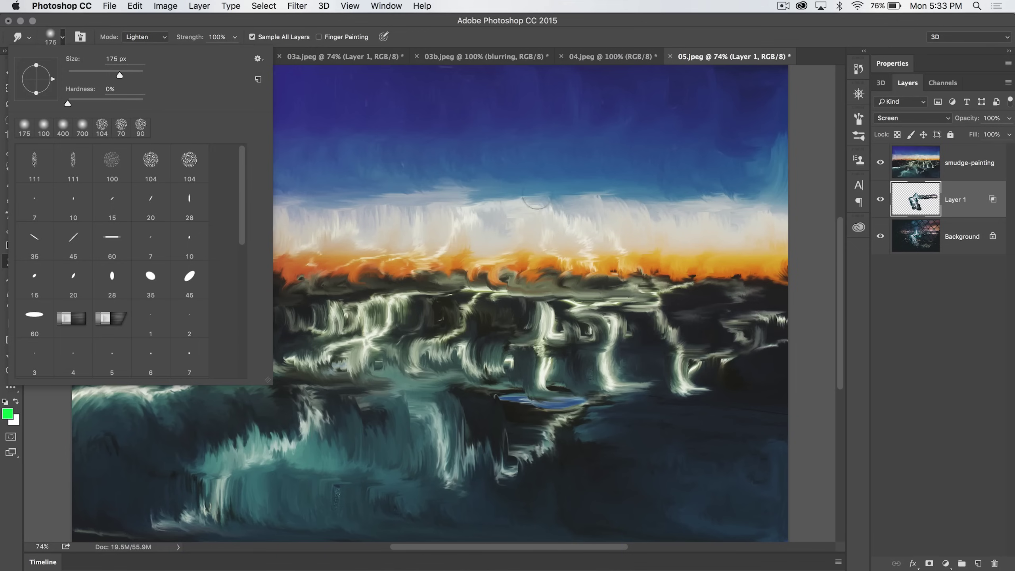
left_click(188, 168)
left_click(142, 160)
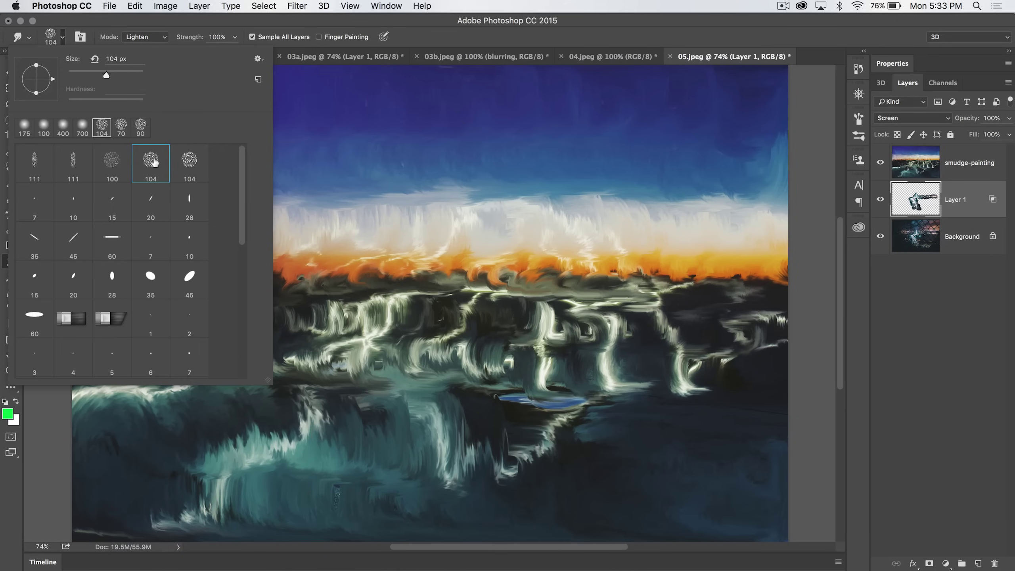
key("comma")
left_click(154, 161)
left_click(193, 164)
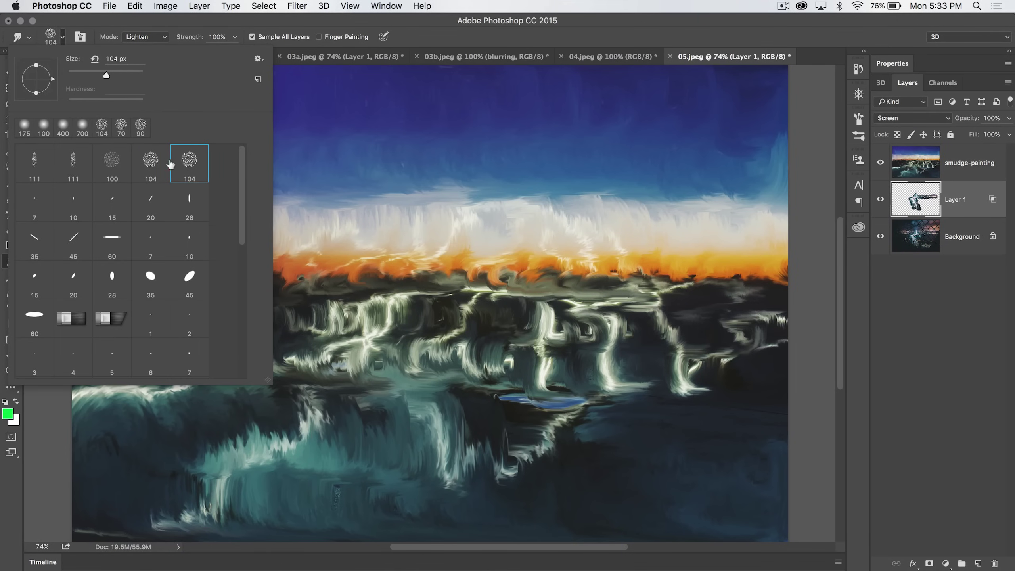
left_click(258, 58)
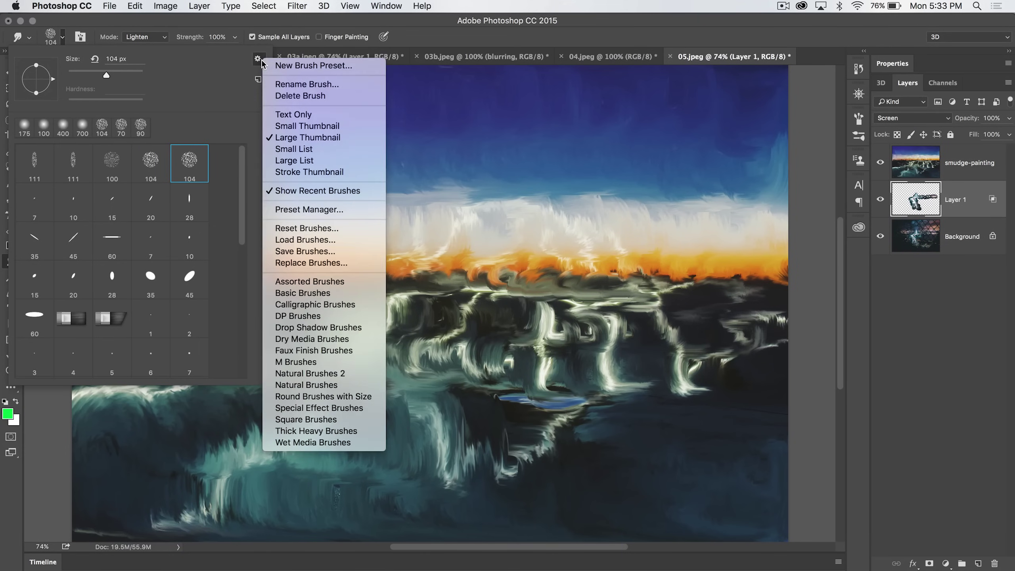
left_click(190, 162)
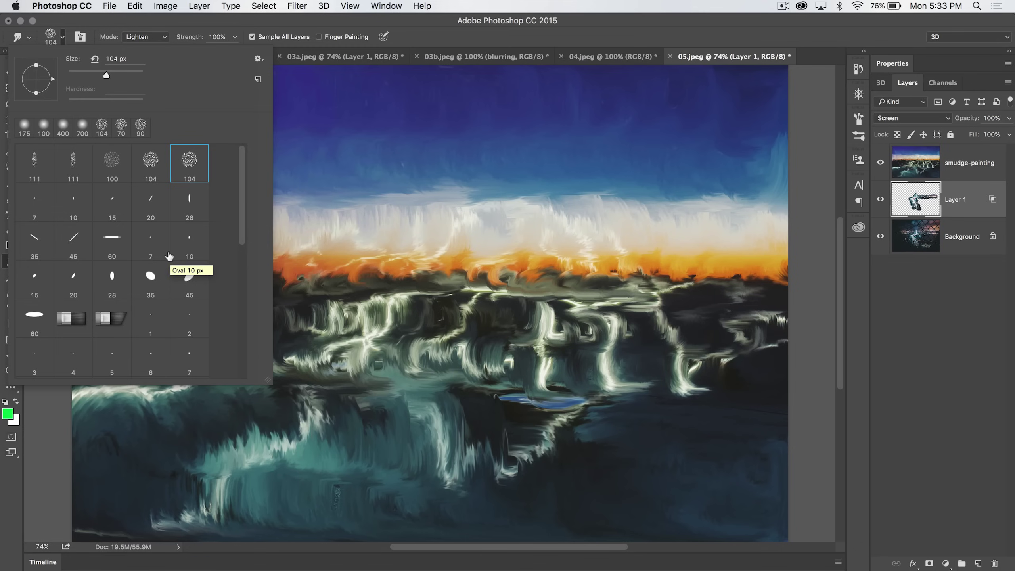
left_click(64, 37)
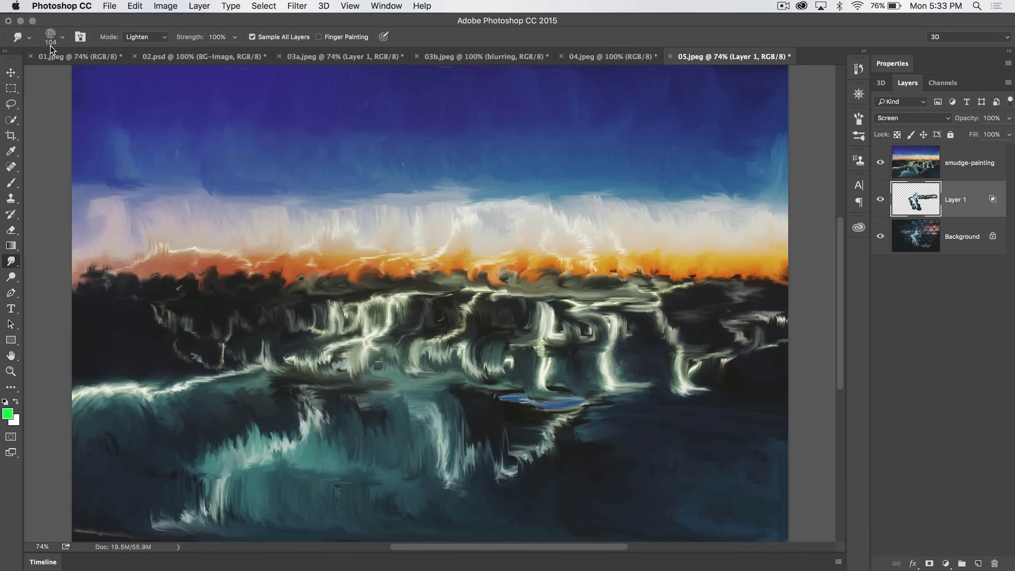
Step: Set the smudge mode back to Normal and hide the smudge-painting example layer
left_click(150, 35)
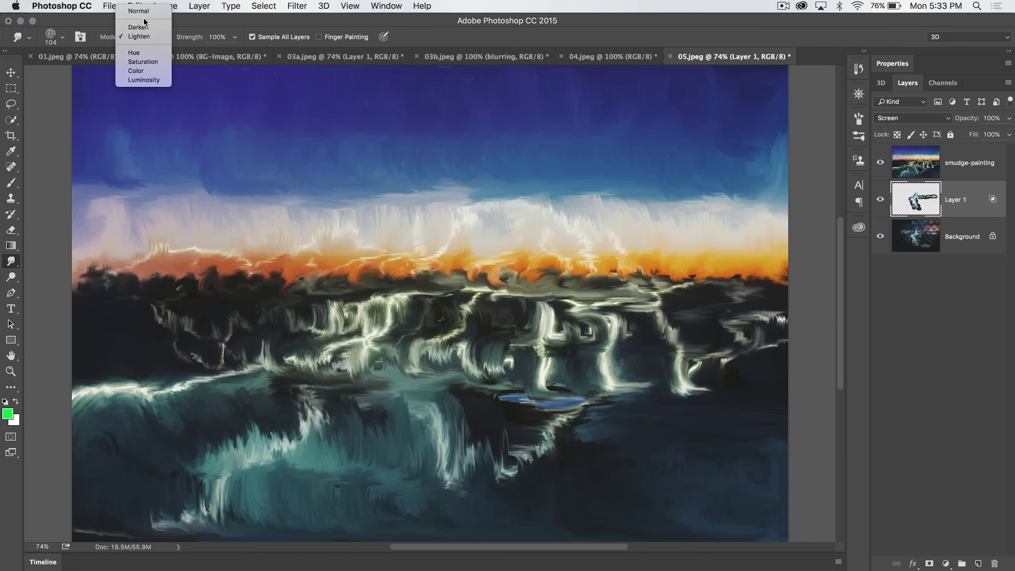
left_click(132, 11)
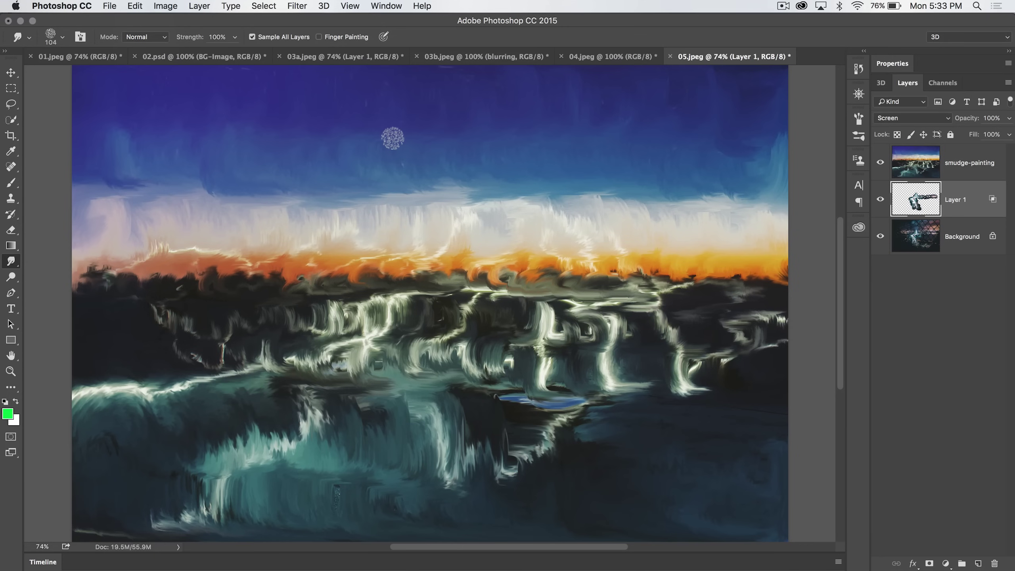
left_click(880, 162)
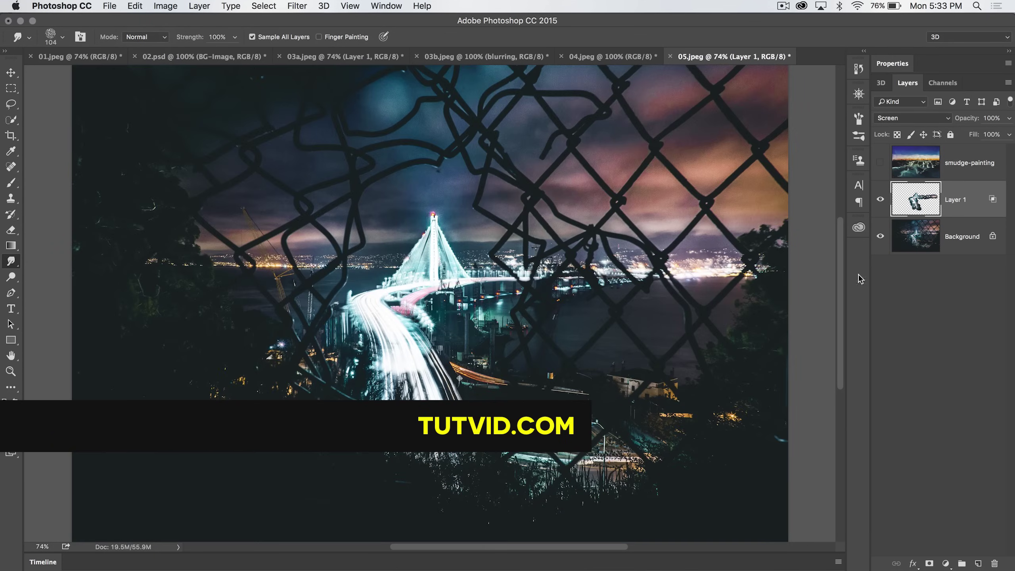